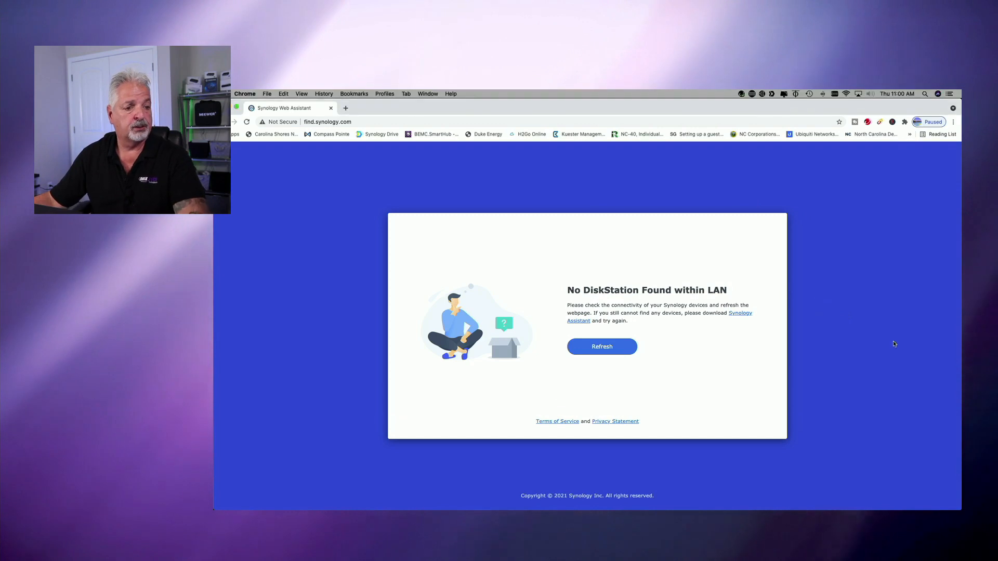
Rescan the LAN and connect to the DS920+ NAS, accepting the end user license agreement and privacy statement.
left_click(601, 352)
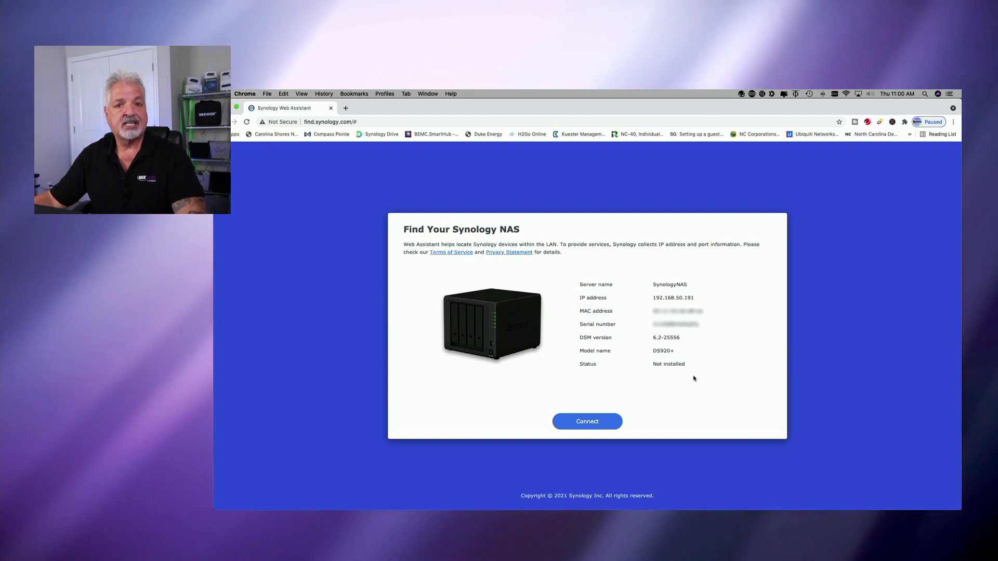
left_click(585, 425)
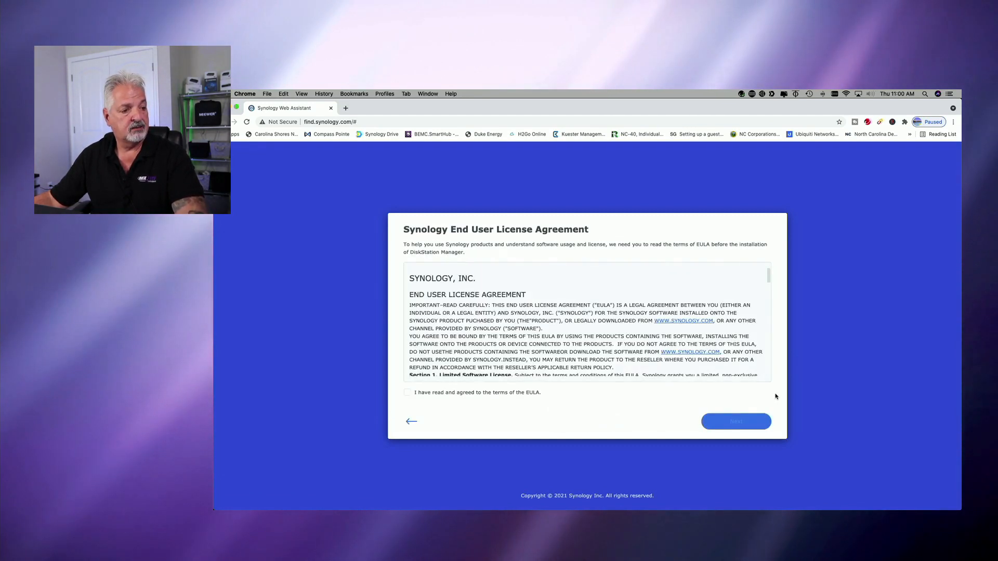
left_click(408, 393)
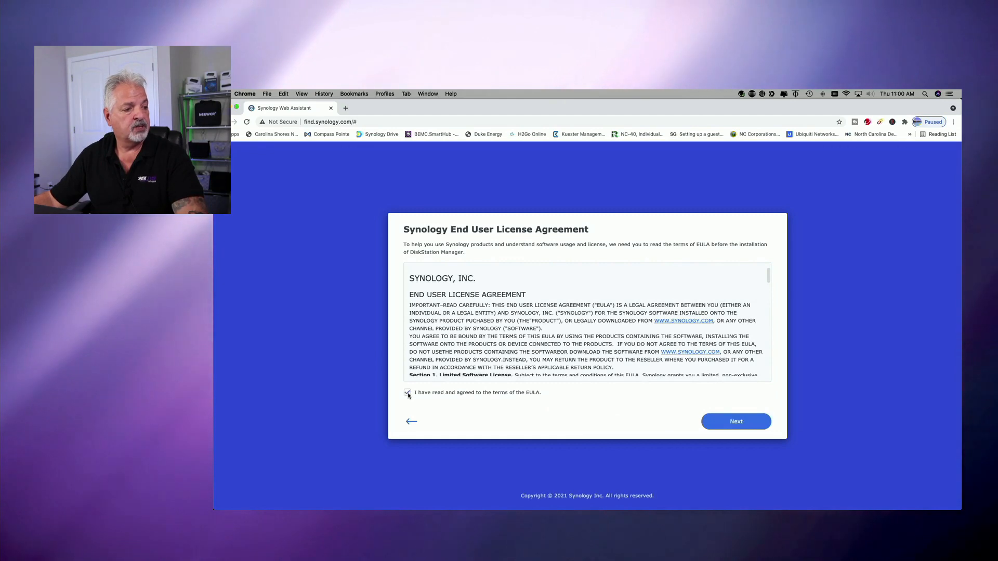
left_click(735, 423)
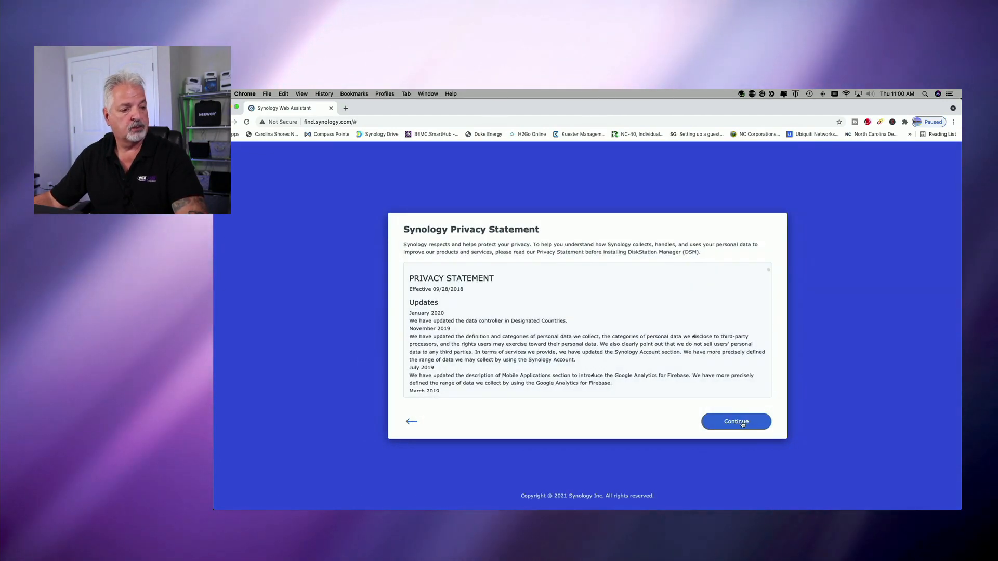
left_click(749, 425)
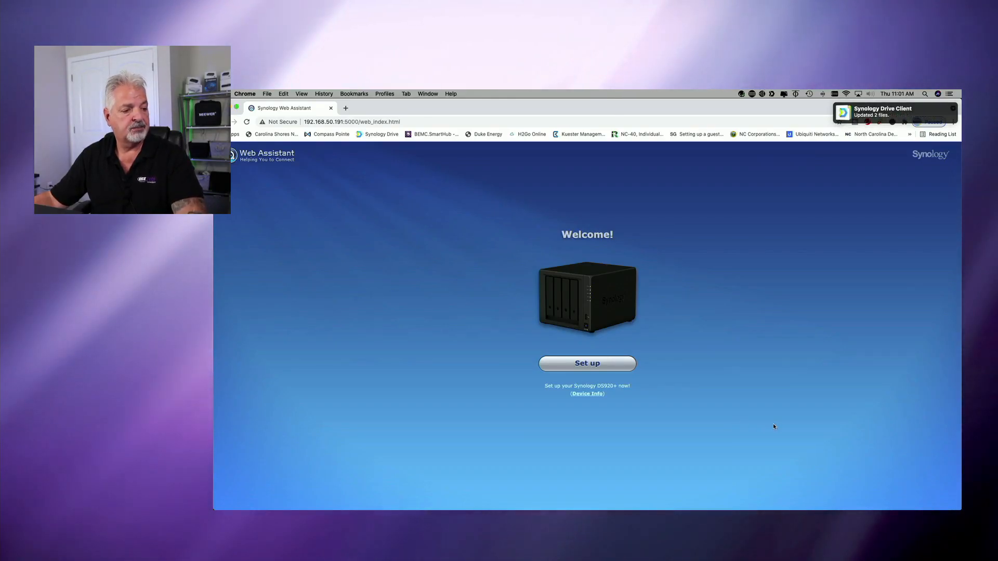
Set up the DS920+ by installing the latest DSM, agreeing to remove all data on hard disks 1 and 2.
left_click(588, 363)
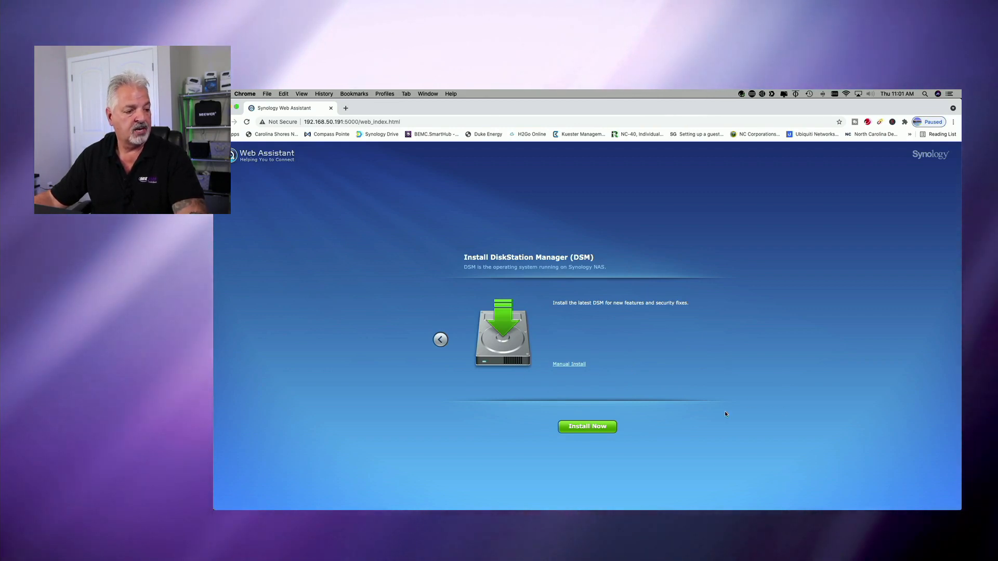
left_click(586, 427)
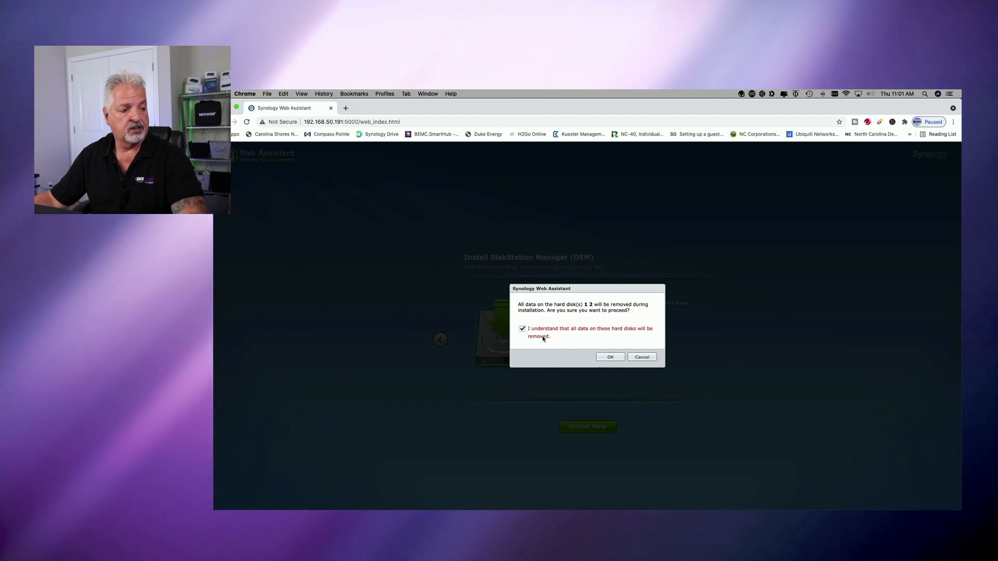
left_click(610, 357)
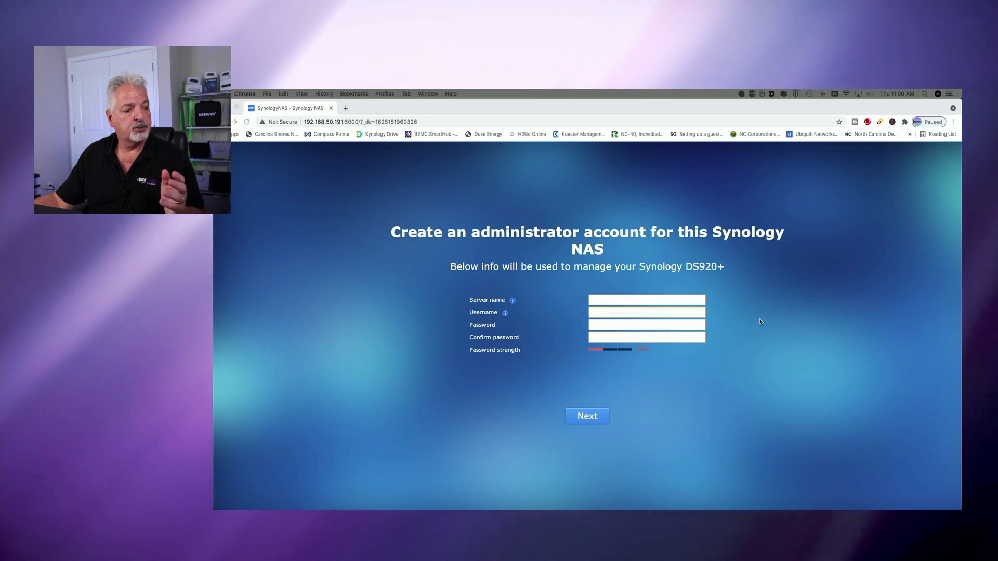
Set the server name to DS920Lab for the Synology NAS.
left_click(597, 300)
left_click(597, 300)
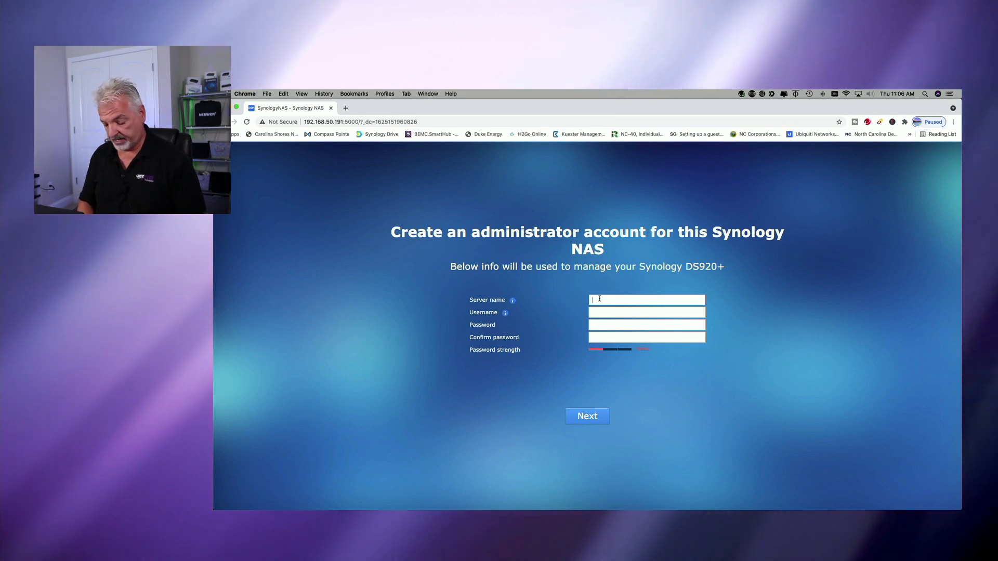
type("DS920")
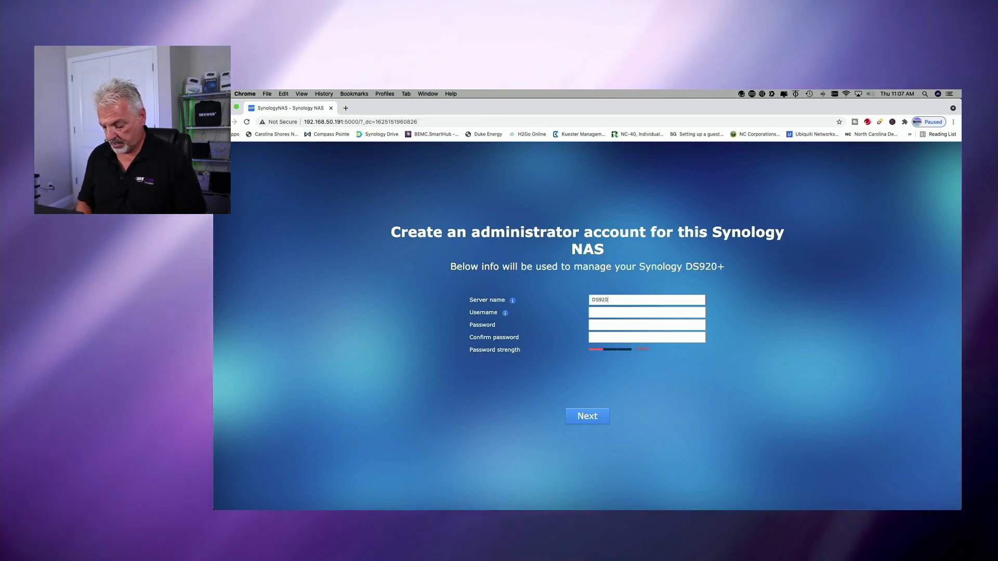
type("Lab")
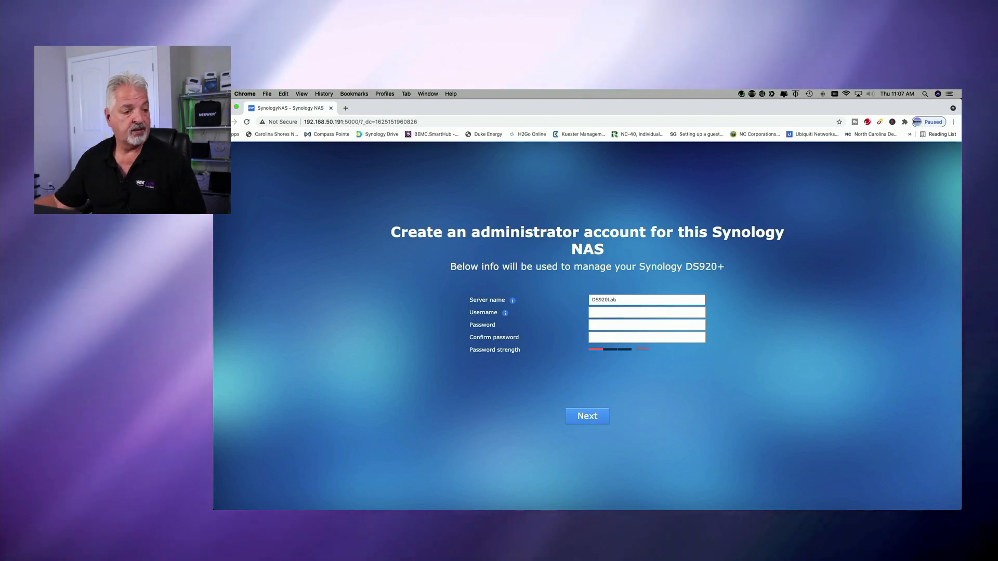
Enter the administrator's username, enter and confirm the account password, and submit the administrator account.
left_click(600, 313)
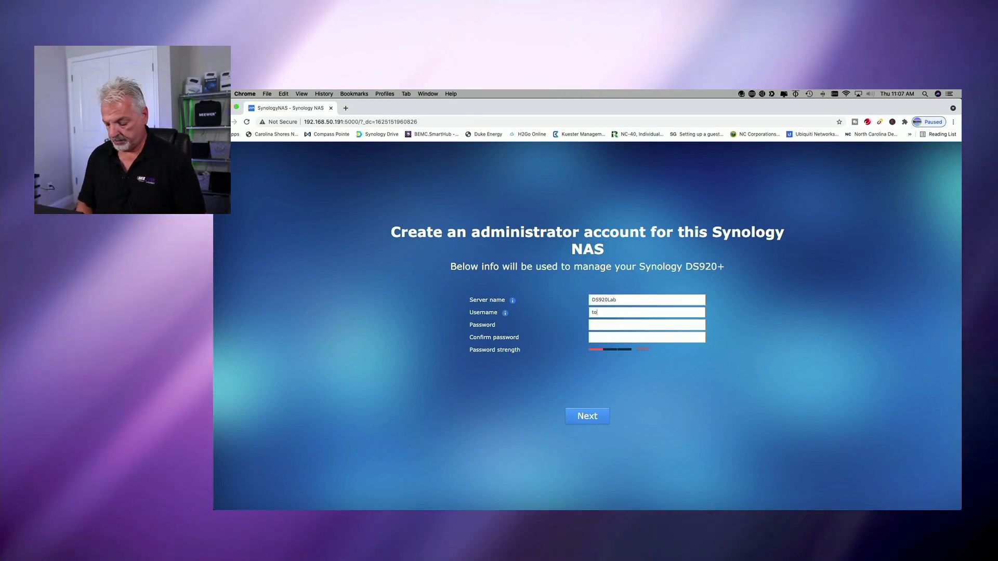
key("Tab")
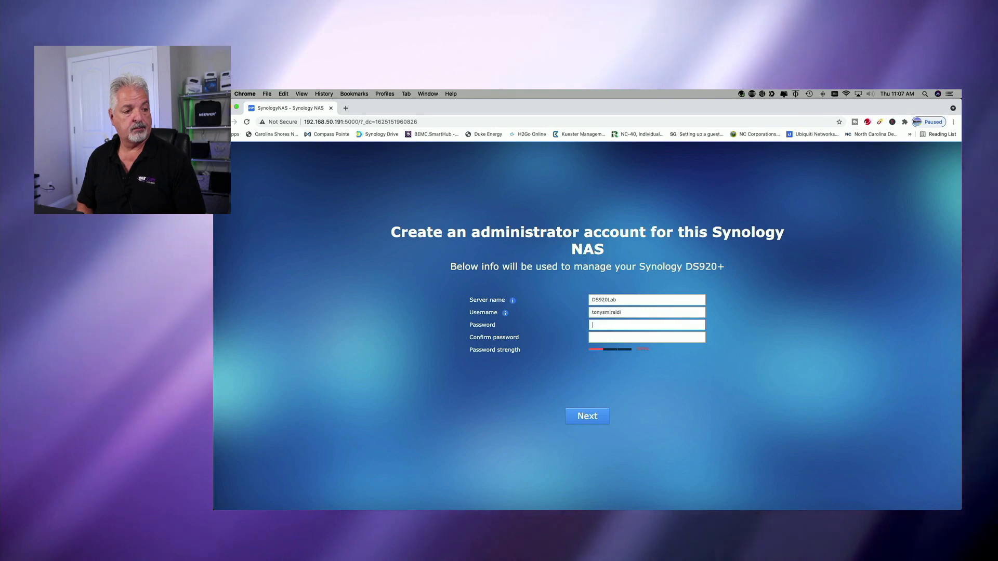
type("•••")
type("•••••")
type("•")
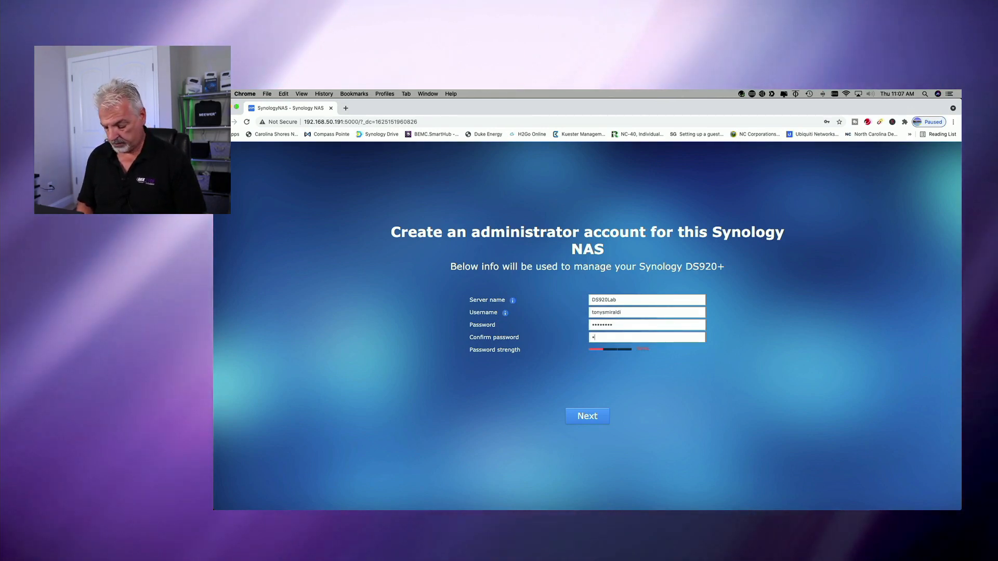
type("•••")
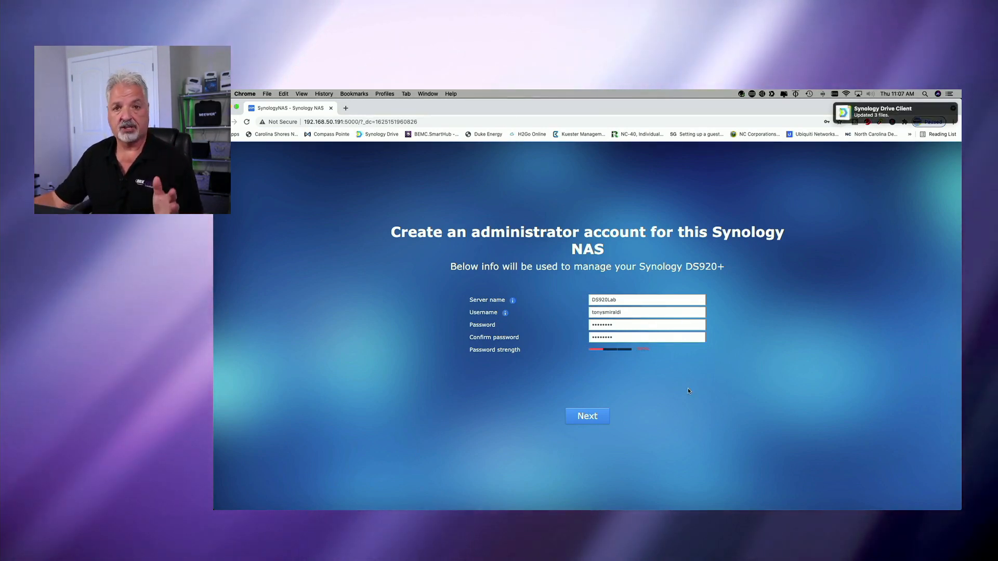
left_click(589, 416)
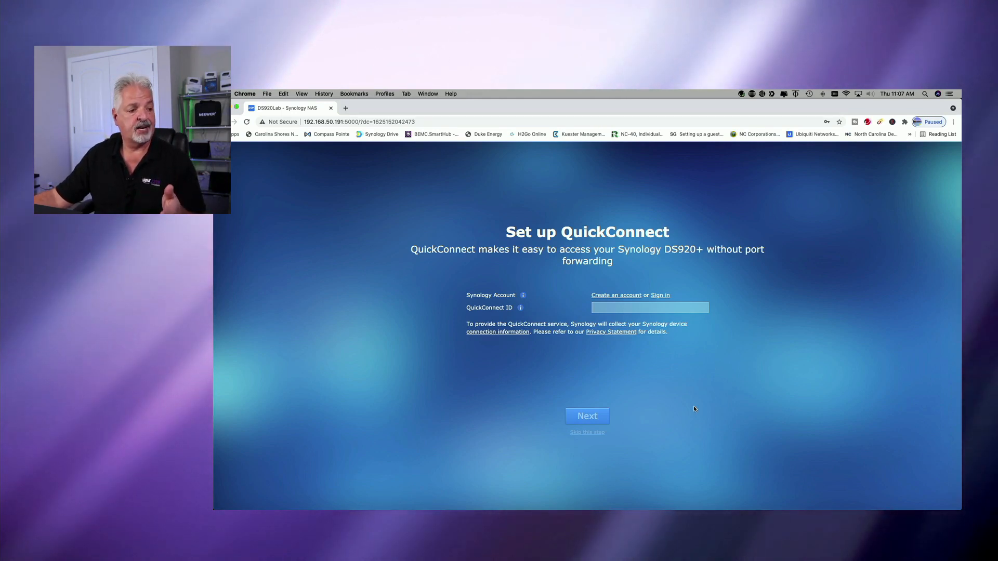
Sign in with the existing Synology account and set up QuickConnect with a QuickConnect ID.
left_click(660, 297)
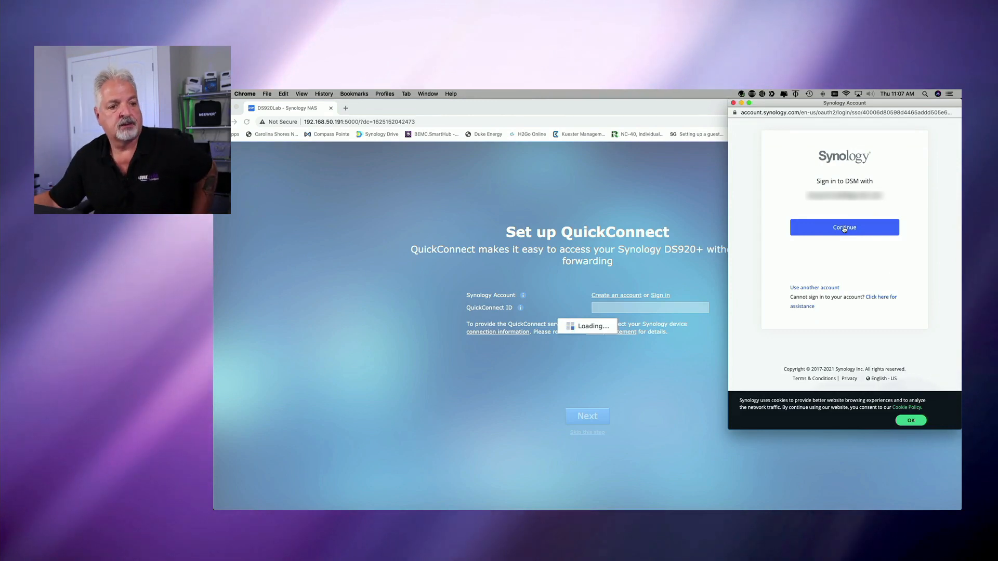
left_click(844, 228)
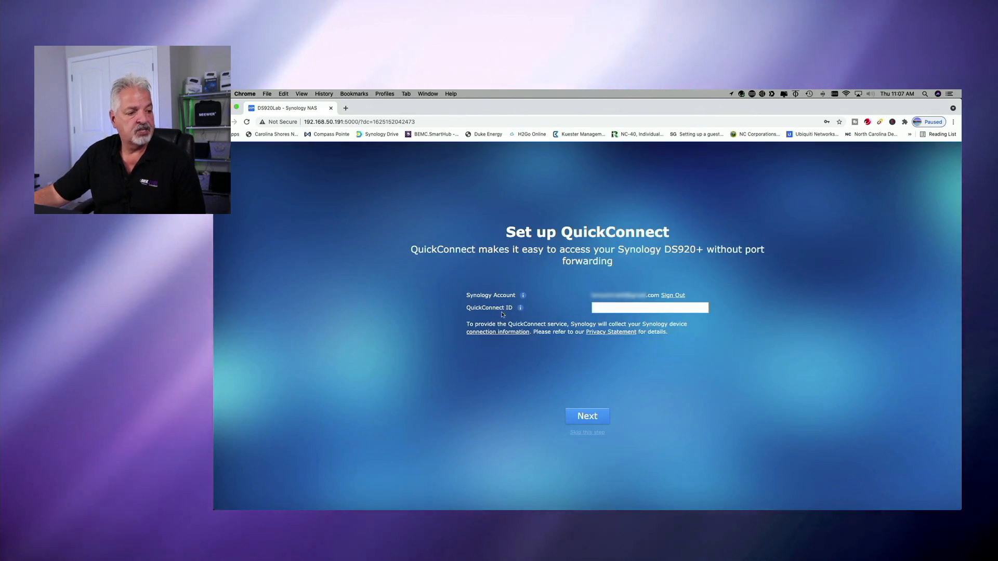
left_click(605, 309)
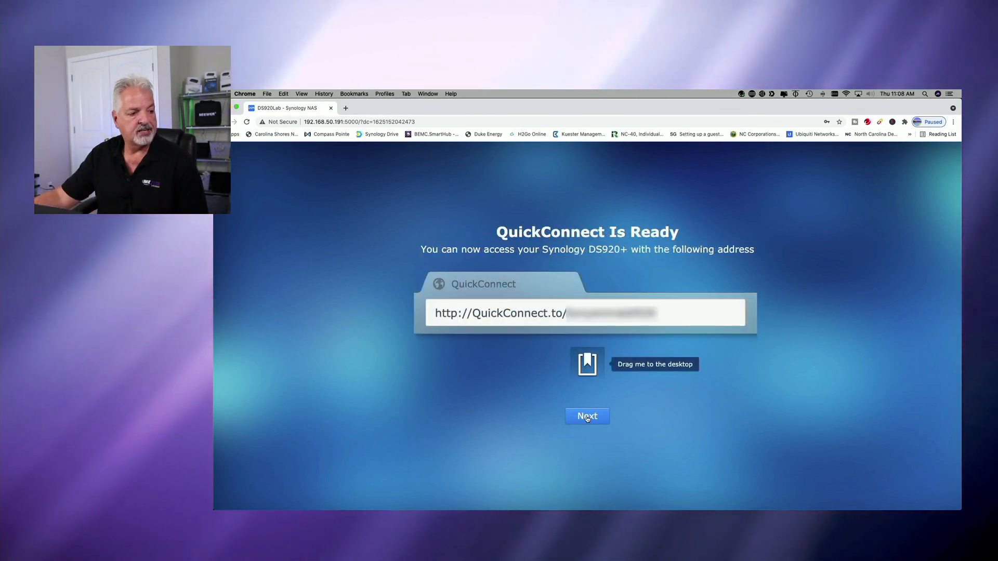
left_click(588, 417)
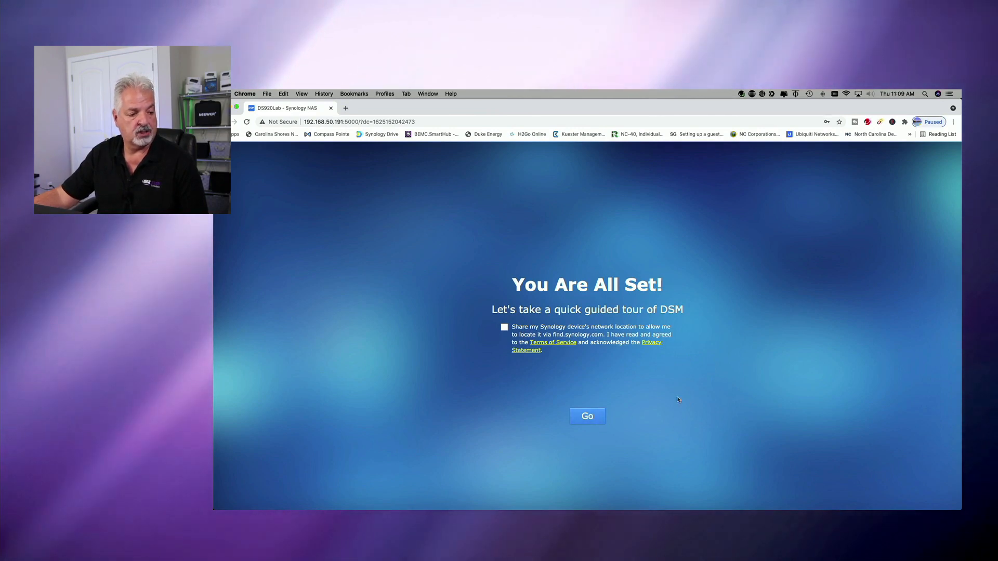
Finish the initial setup without sharing the network location, acknowledge Smart Update and decline device analytics.
left_click(587, 416)
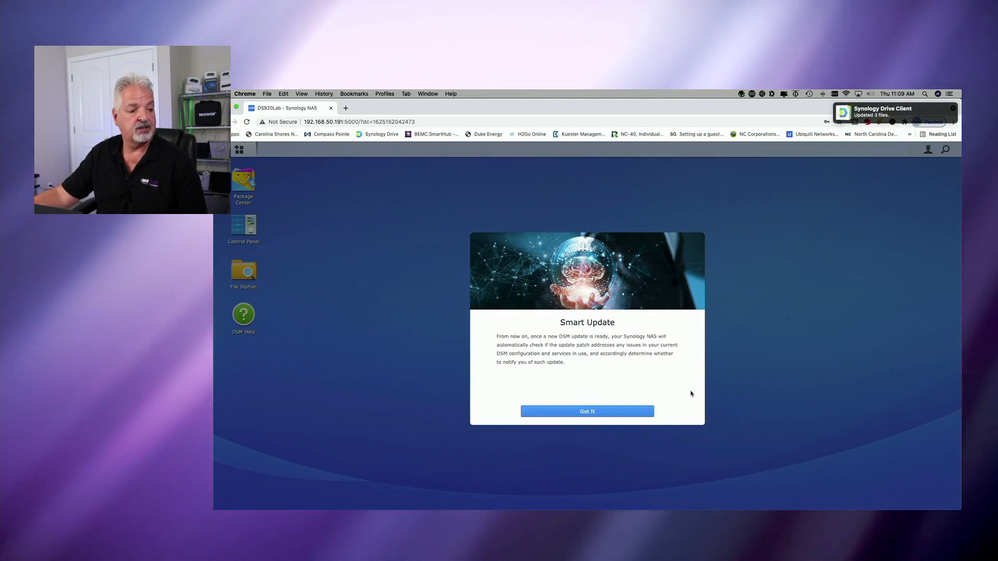
left_click(603, 411)
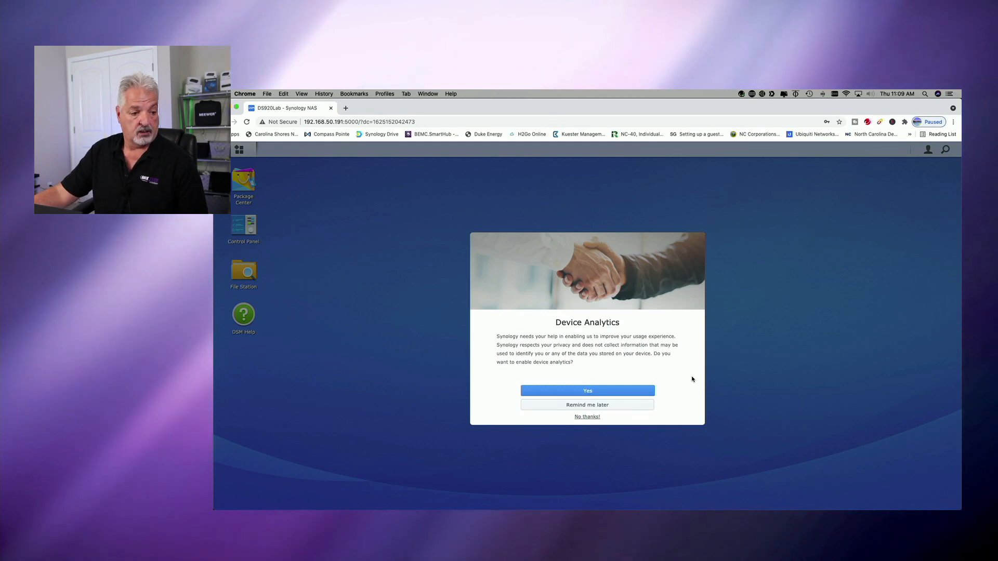
left_click(584, 416)
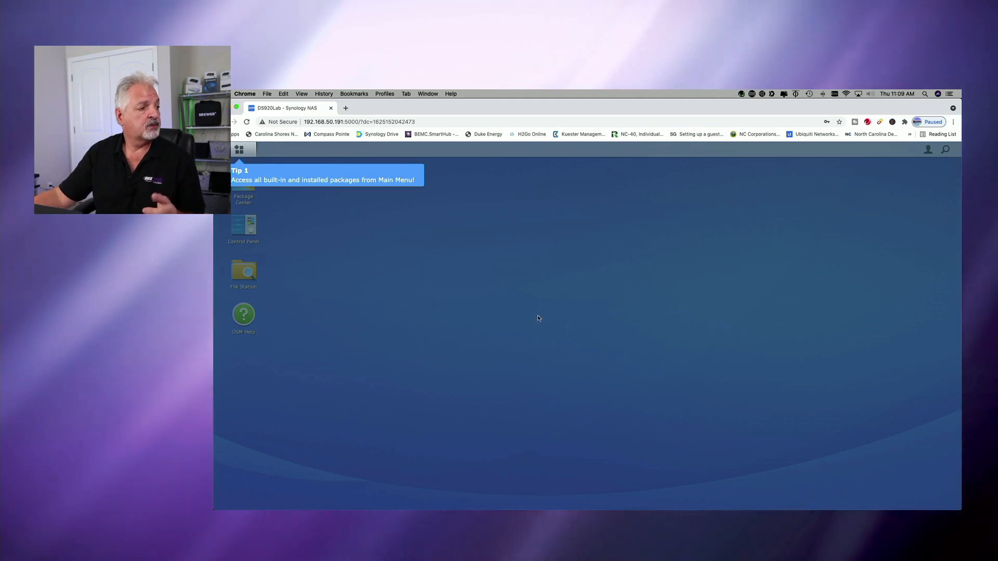
Dismiss the introductory tips of the DSM guided tour.
left_click(455, 287)
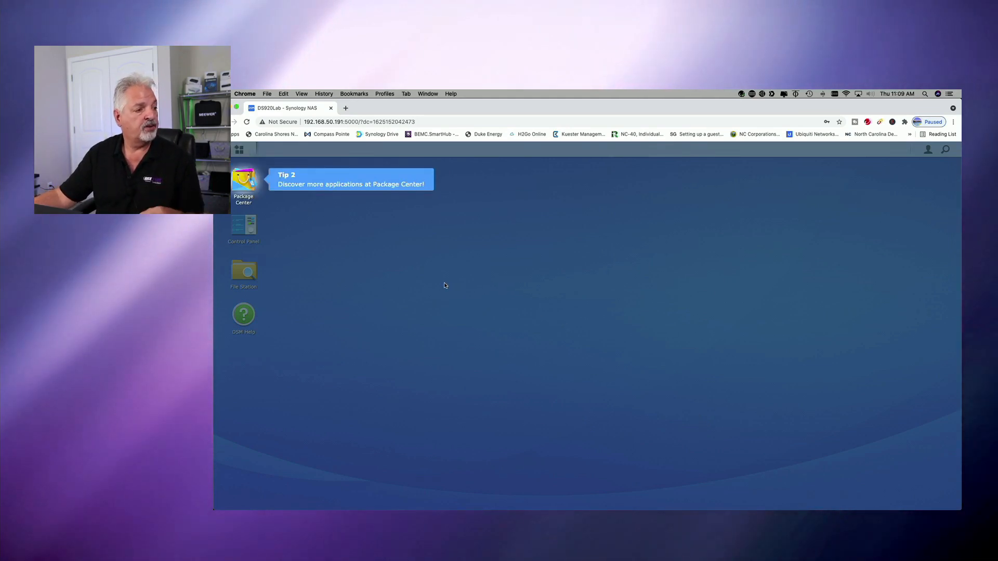
left_click(445, 285)
left_click(444, 285)
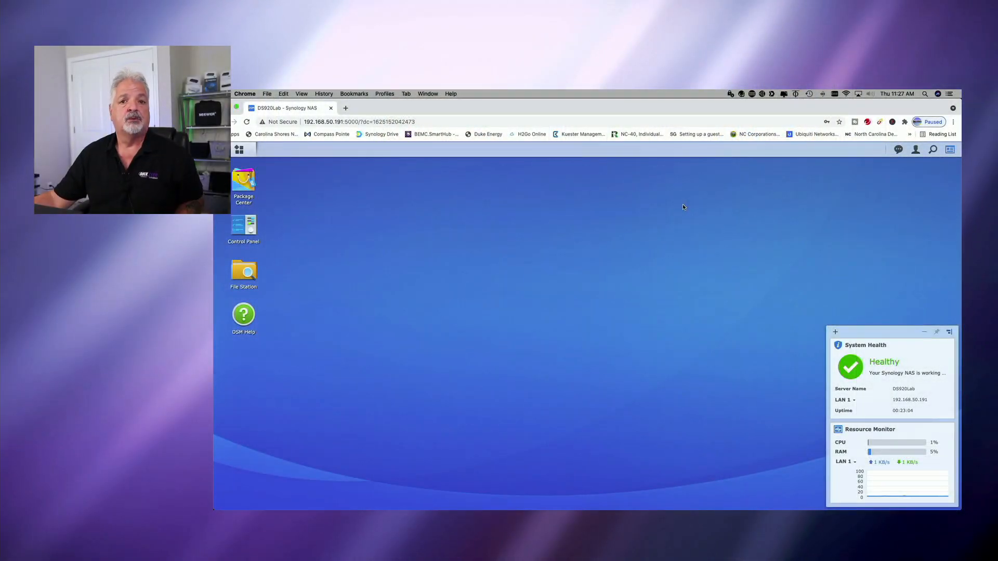
Start creating a new storage pool in Storage Manager.
left_click(239, 150)
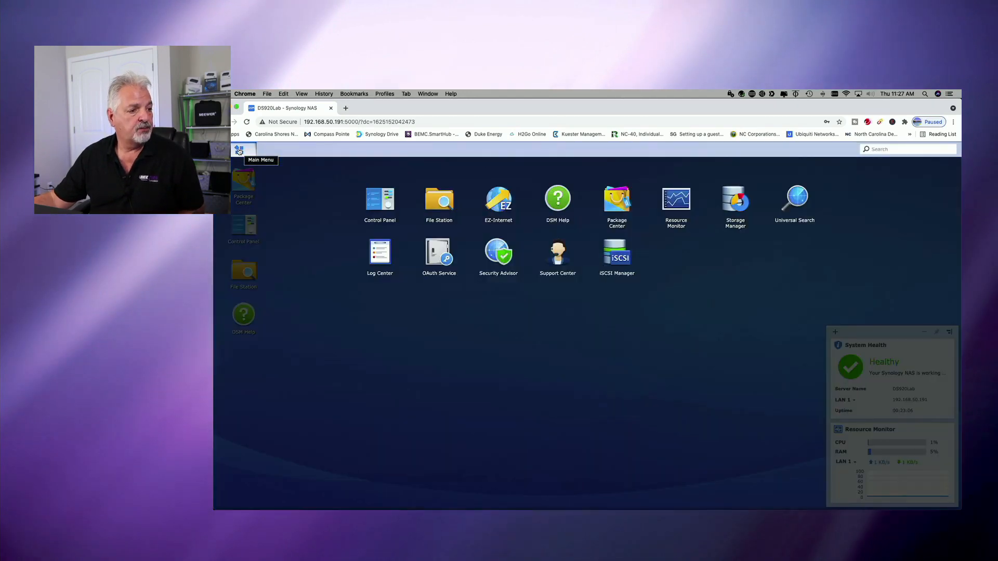
left_click(732, 201)
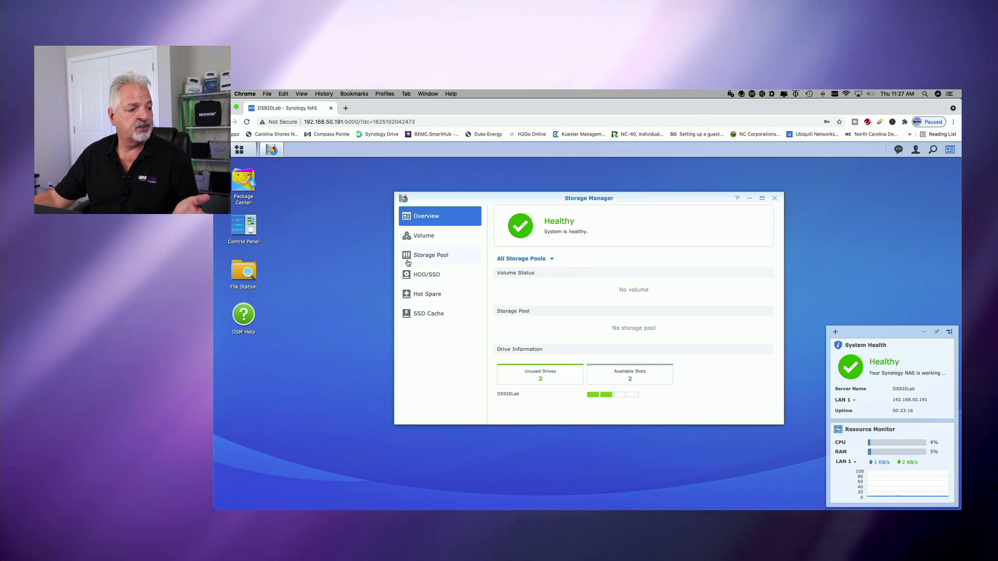
left_click(426, 258)
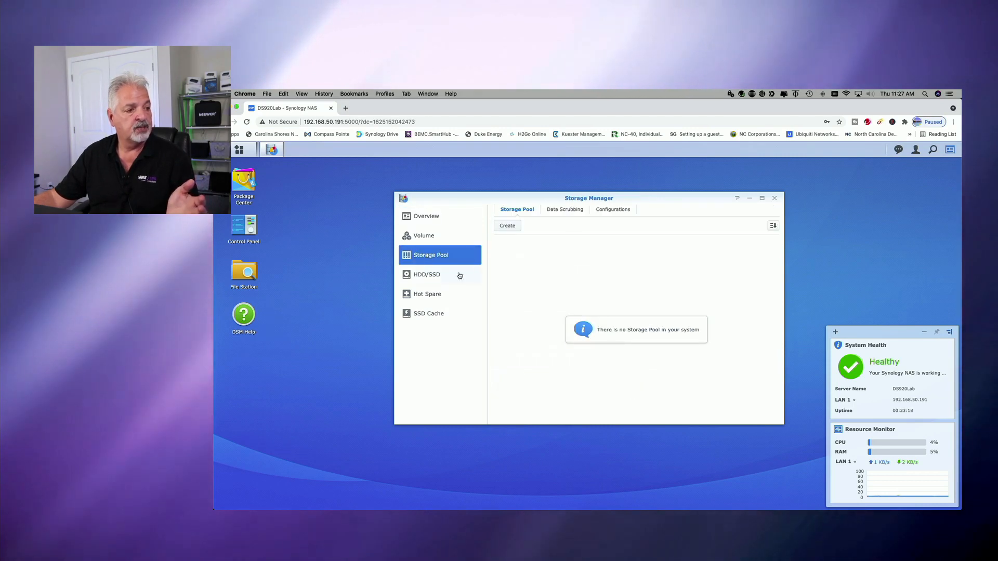
left_click(508, 226)
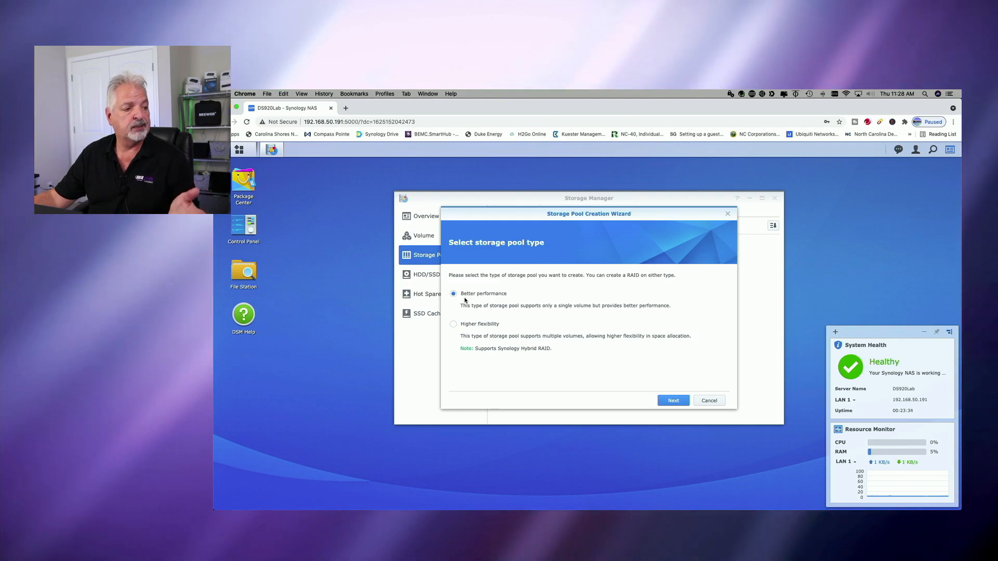
Review the RAID types offered for a Better performance storage pool and return to the pool type selection.
left_click(673, 400)
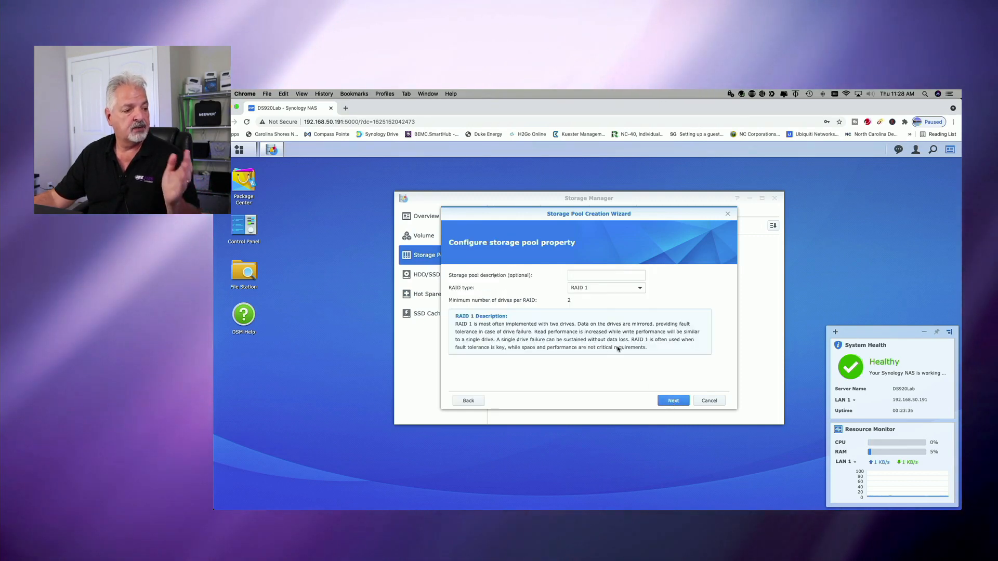
left_click(640, 288)
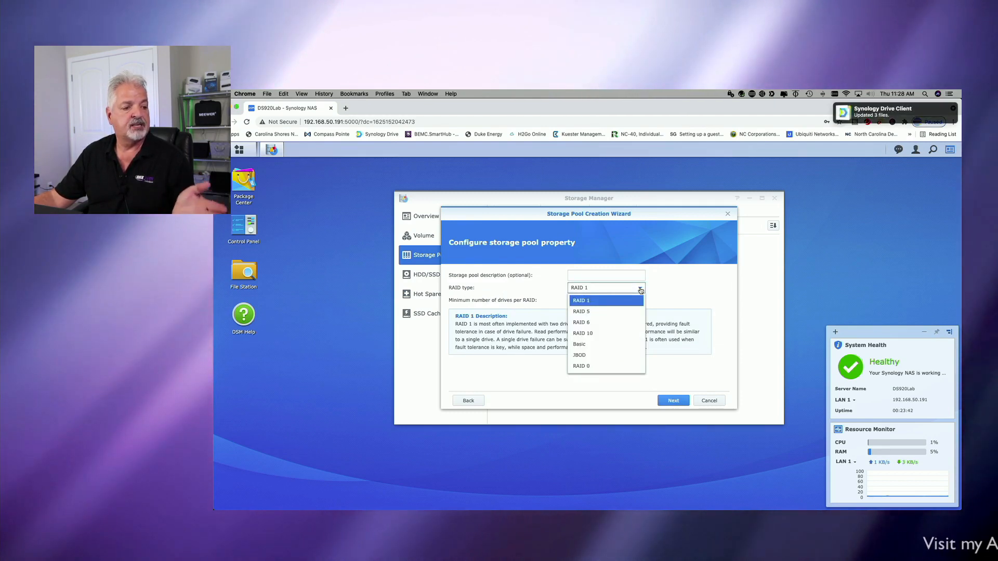
left_click(672, 288)
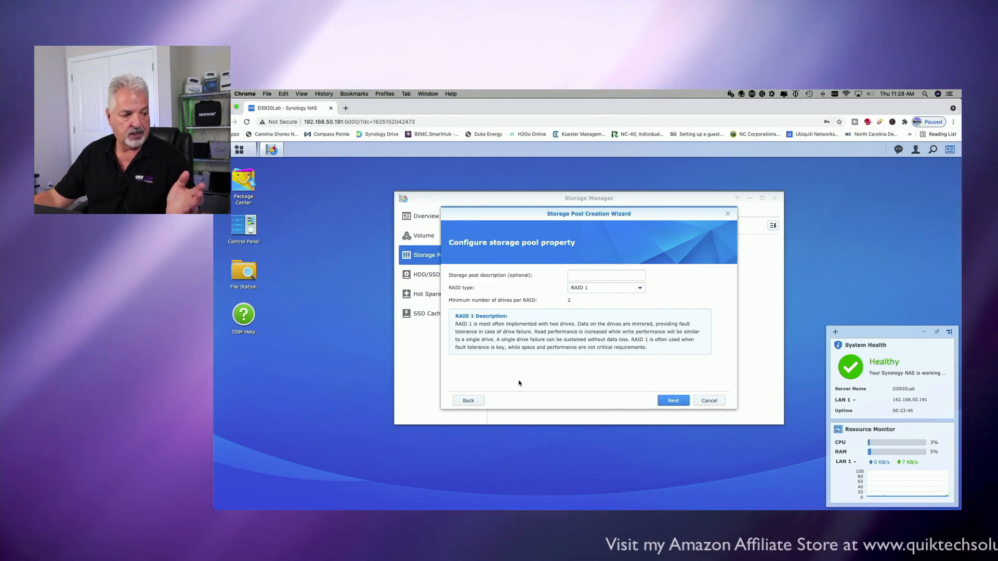
left_click(469, 403)
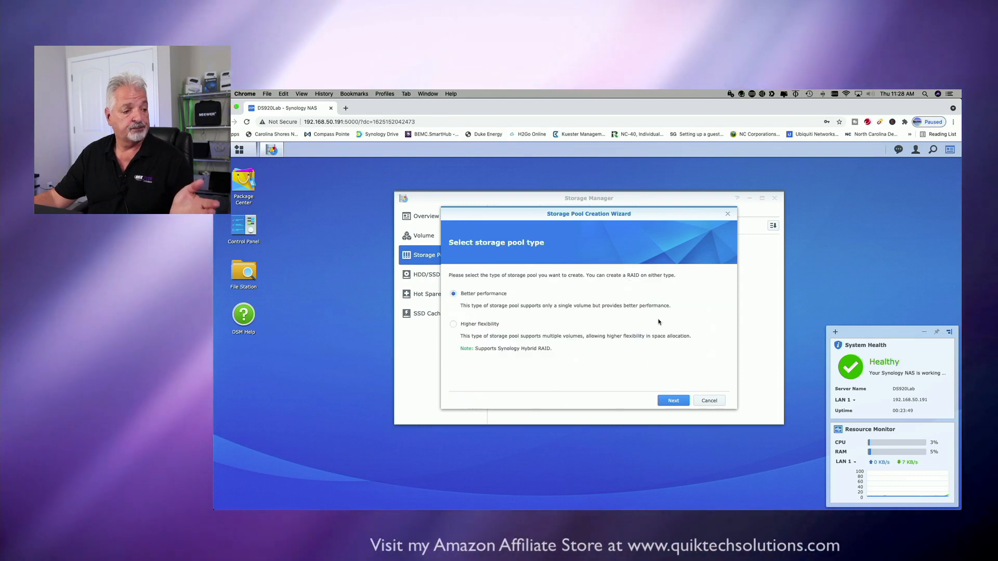
Choose the Higher flexibility storage pool type and proceed to the pool's property settings.
left_click(454, 325)
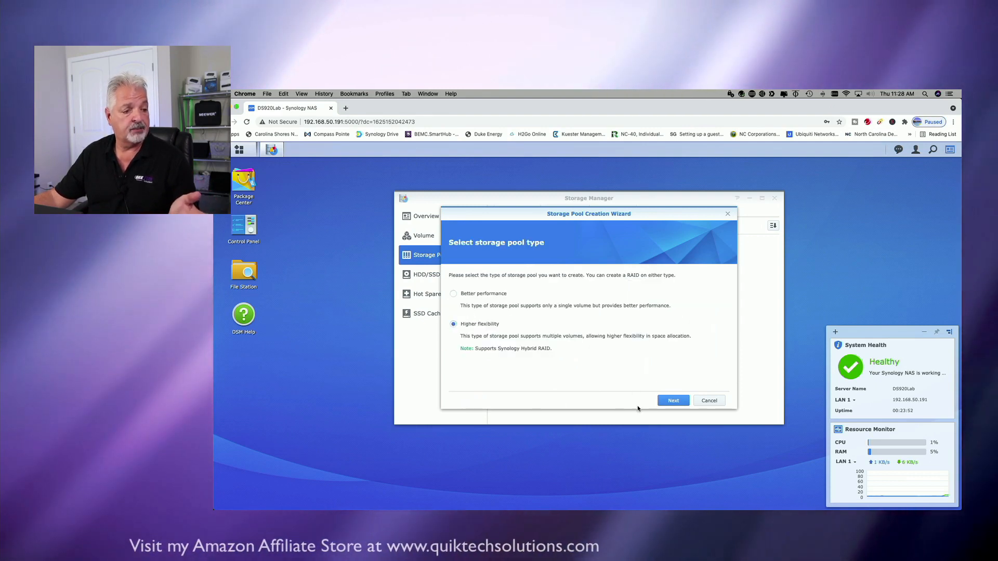
left_click(673, 400)
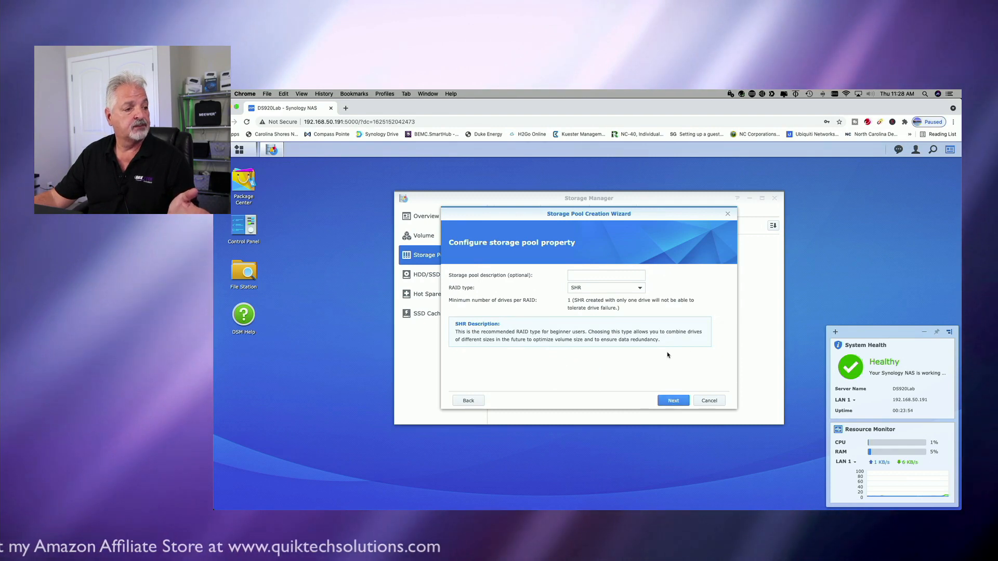
Review the available RAID types and keep SHR for the storage pool, leaving its description empty.
left_click(641, 289)
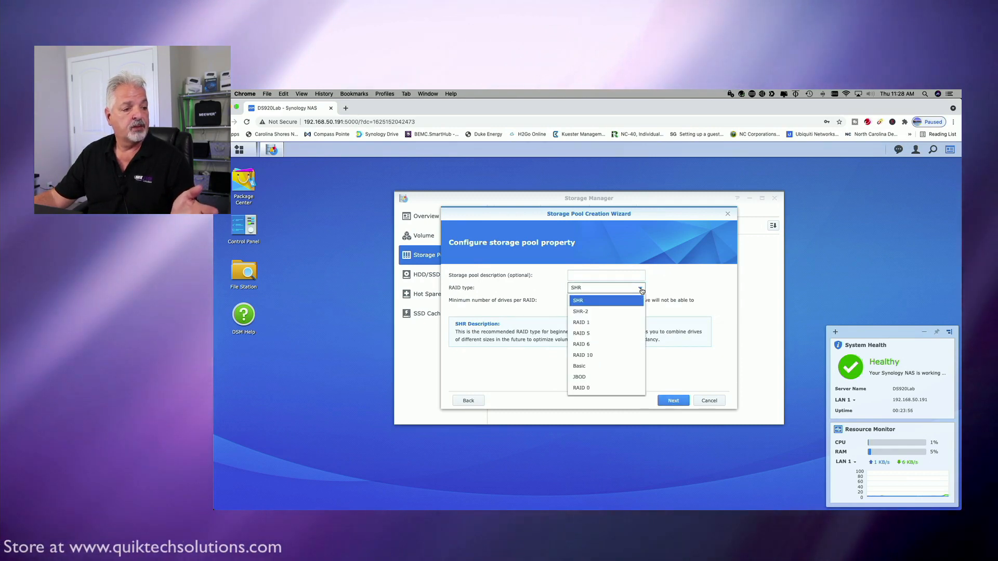
left_click(641, 289)
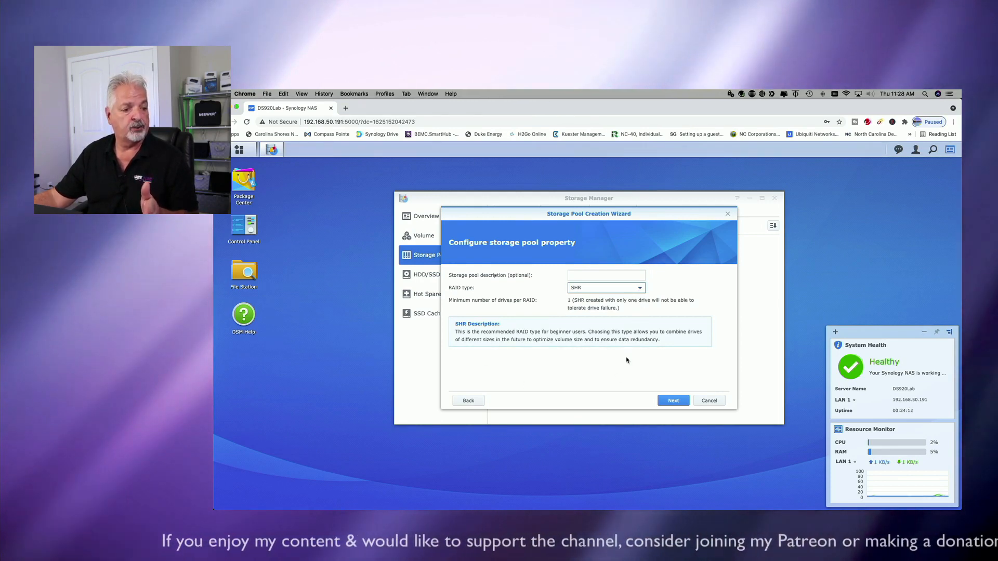
left_click(672, 400)
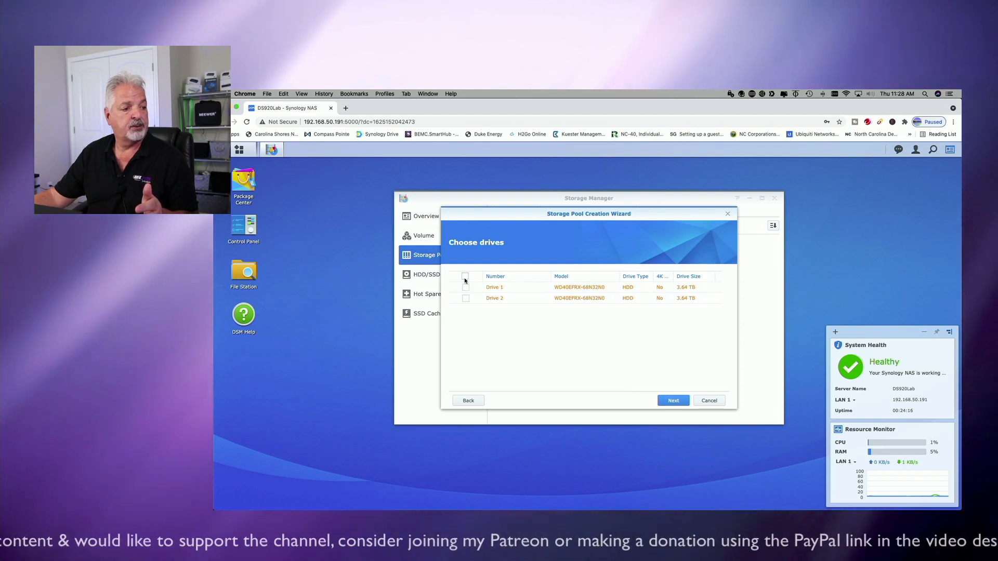
Add Drive 1 and Drive 2 to the storage pool, accepting the compatibility notice and the erasure of their data.
left_click(673, 401)
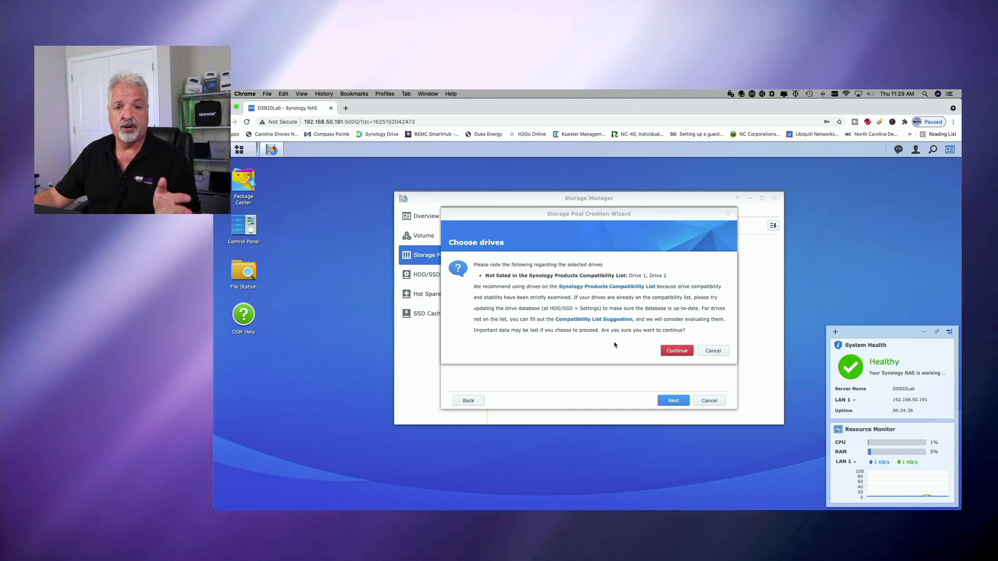
left_click(673, 352)
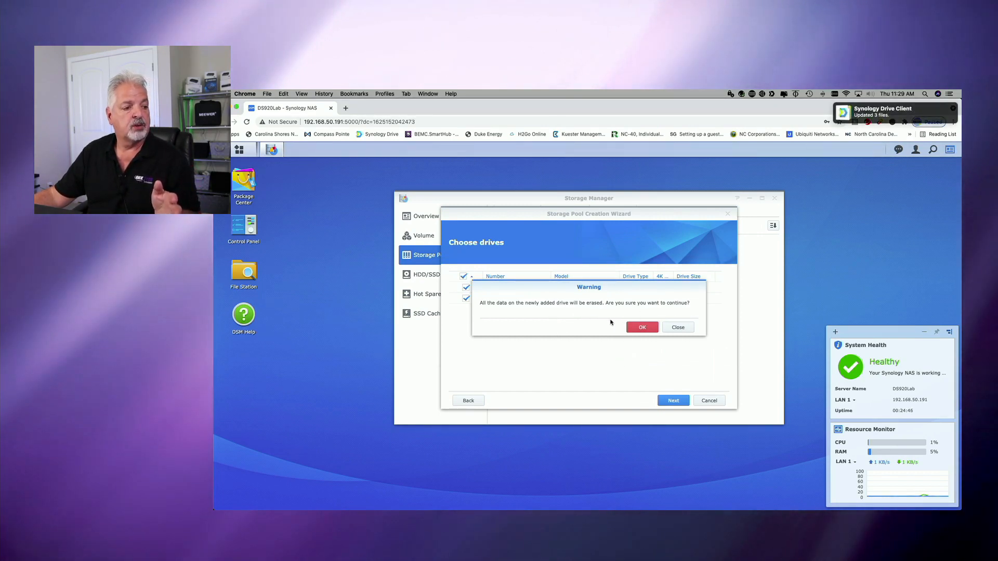
left_click(643, 328)
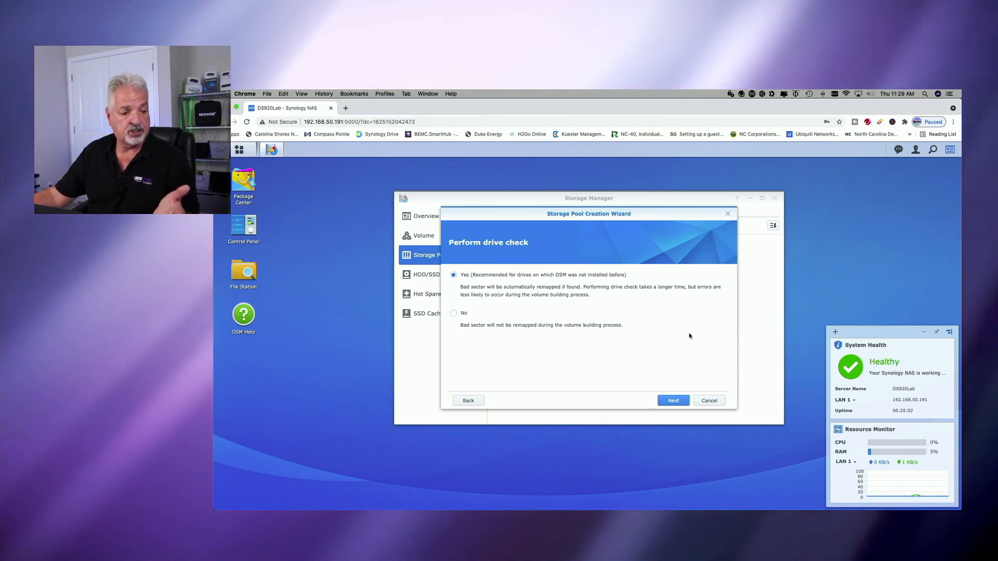
Create the storage pool with the drive check set to Yes and dismiss the volume reminder.
left_click(673, 400)
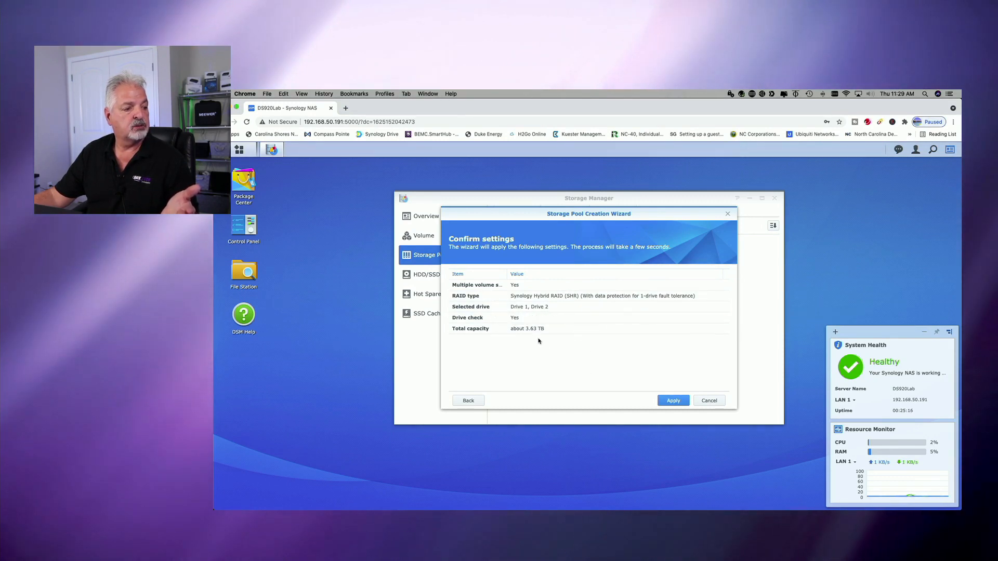
left_click(672, 403)
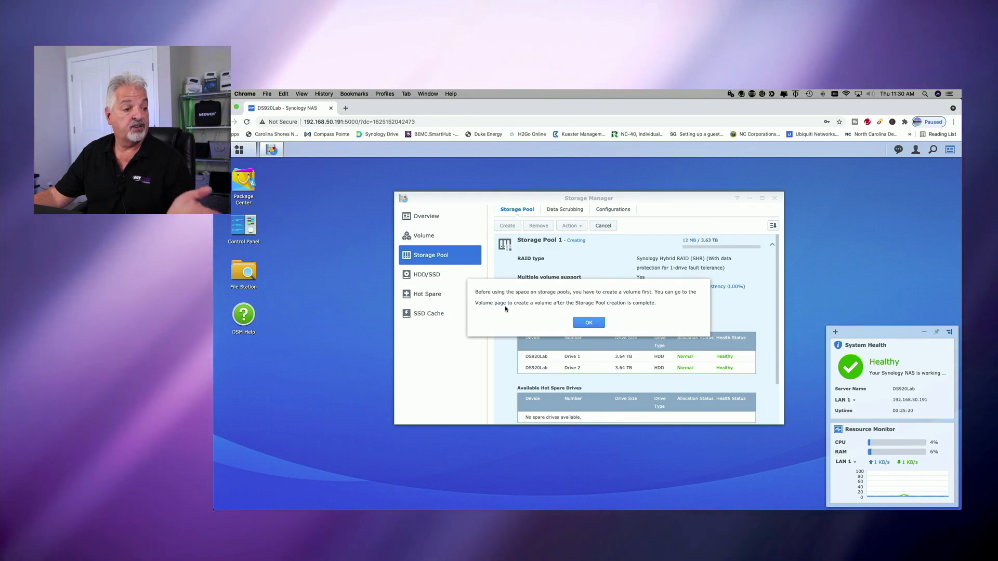
left_click(588, 323)
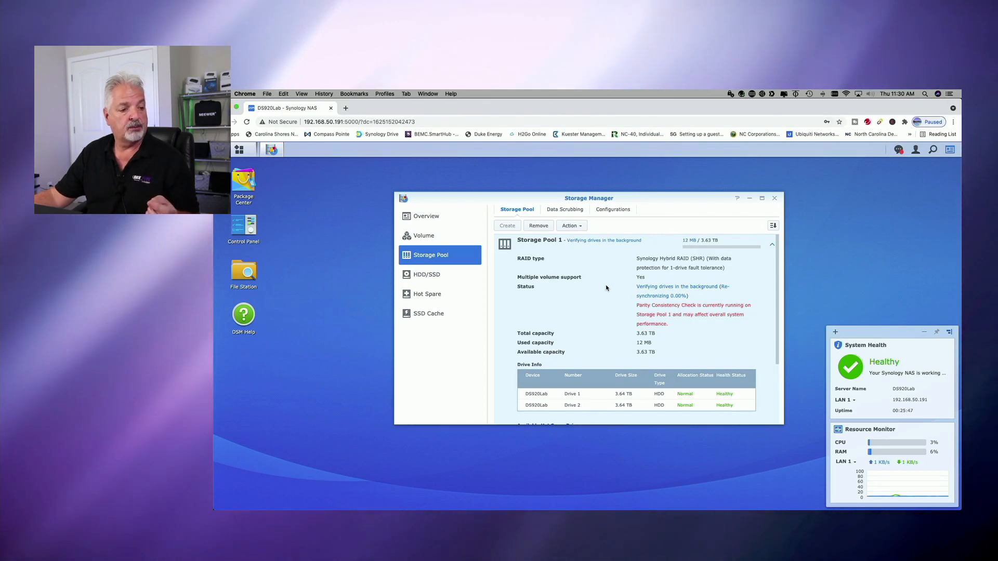
Start creating a new volume in Custom mode.
left_click(426, 237)
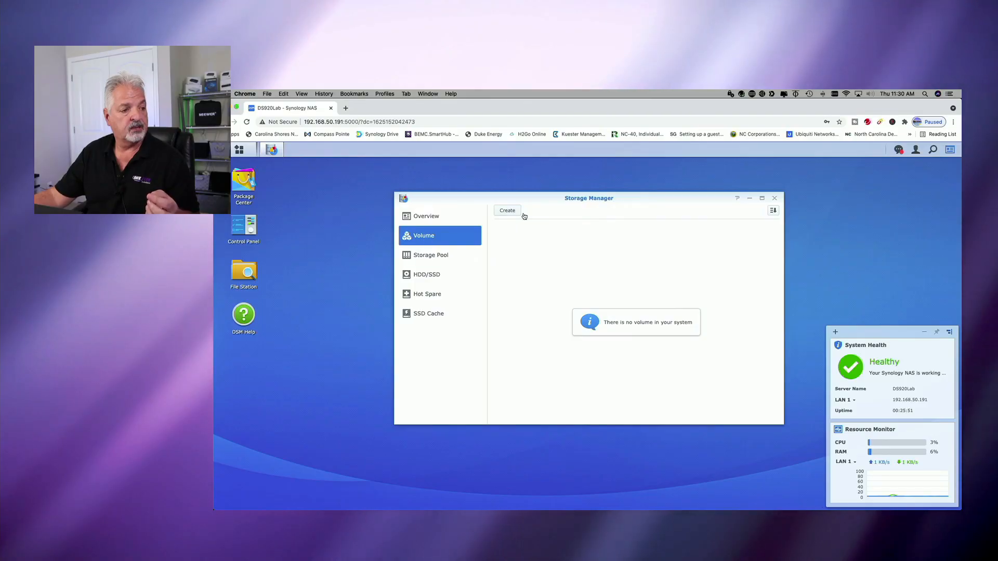
left_click(508, 210)
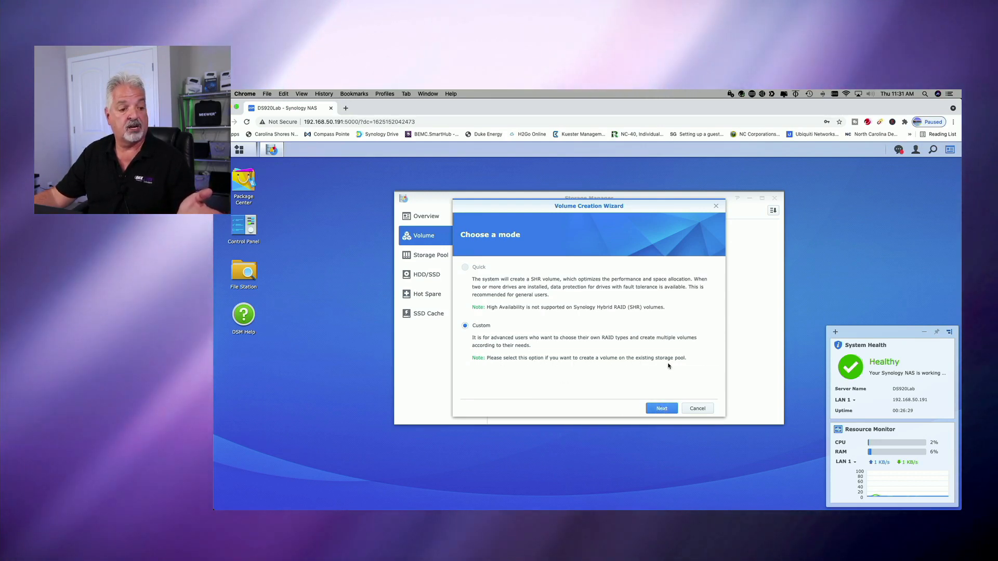
left_click(662, 410)
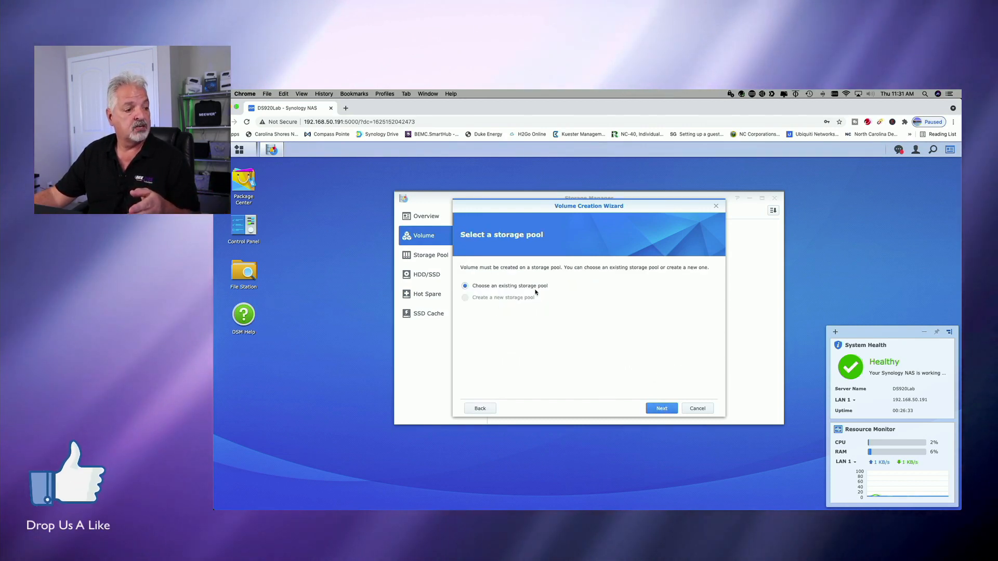
Place the volume on an existing storage pool, choosing Storage Pool 1 (SHR).
left_click(658, 409)
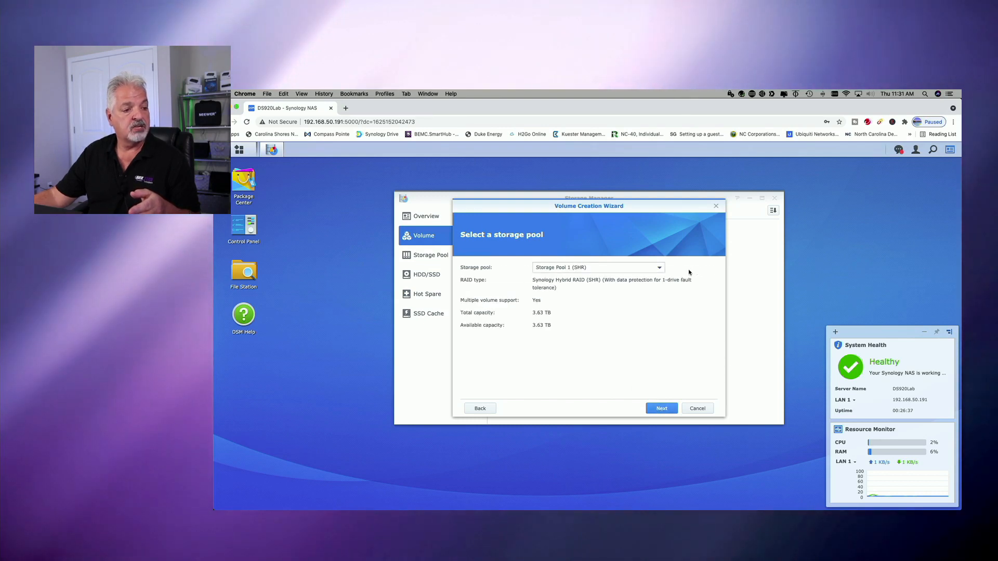
left_click(662, 270)
left_click(663, 294)
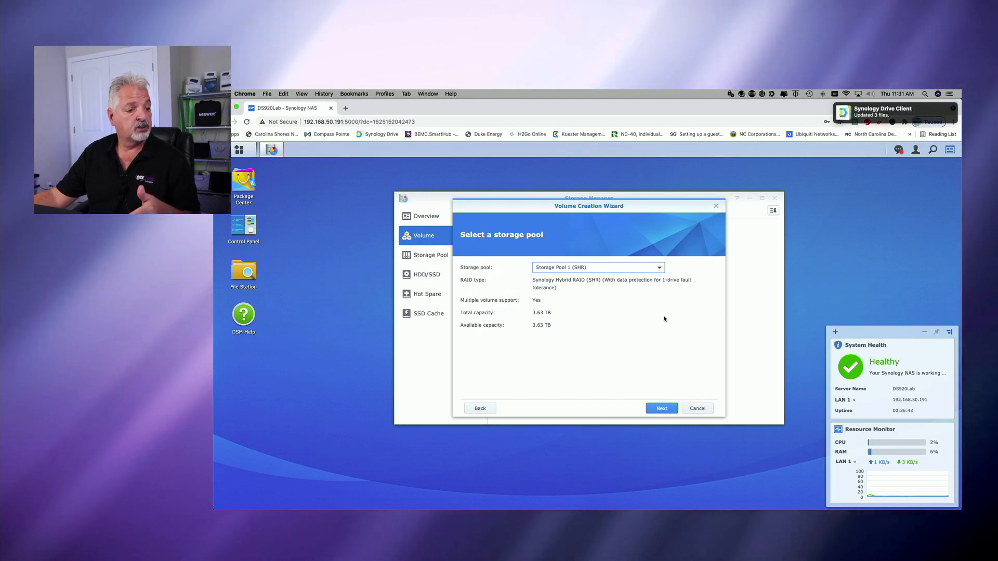
left_click(651, 405)
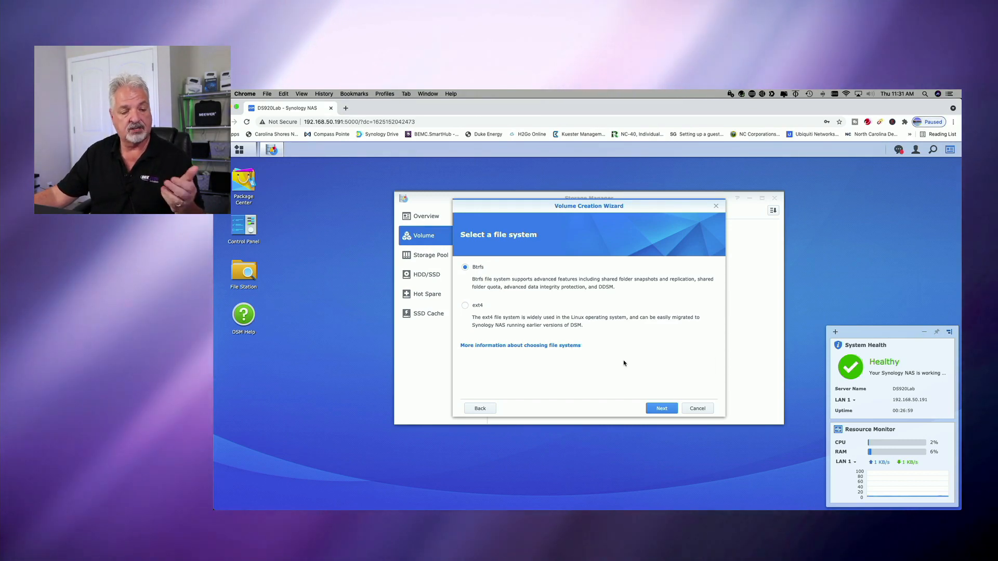
Create the volume with the Btrfs file system and an allocated size of 3721 GB.
left_click(662, 409)
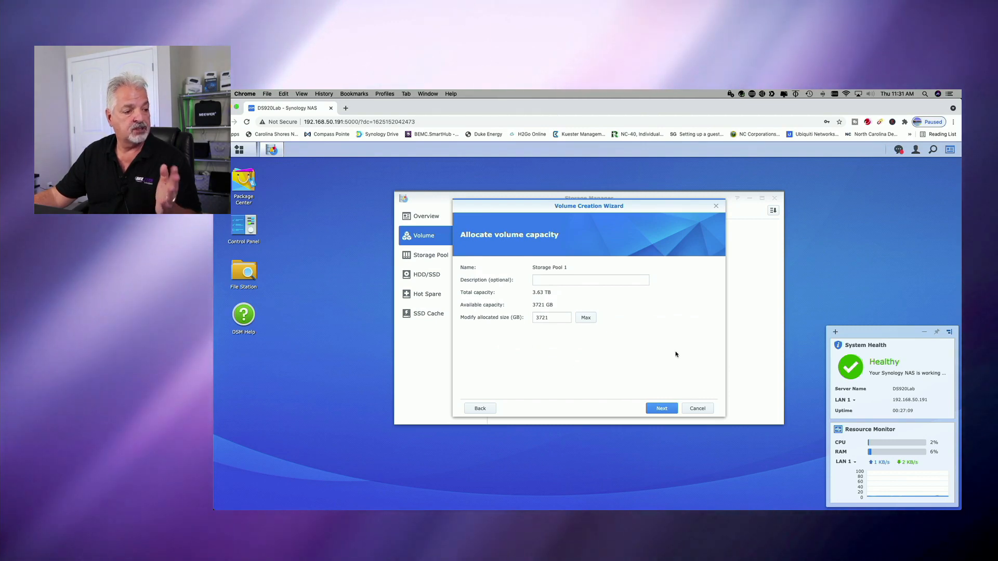
left_click(670, 409)
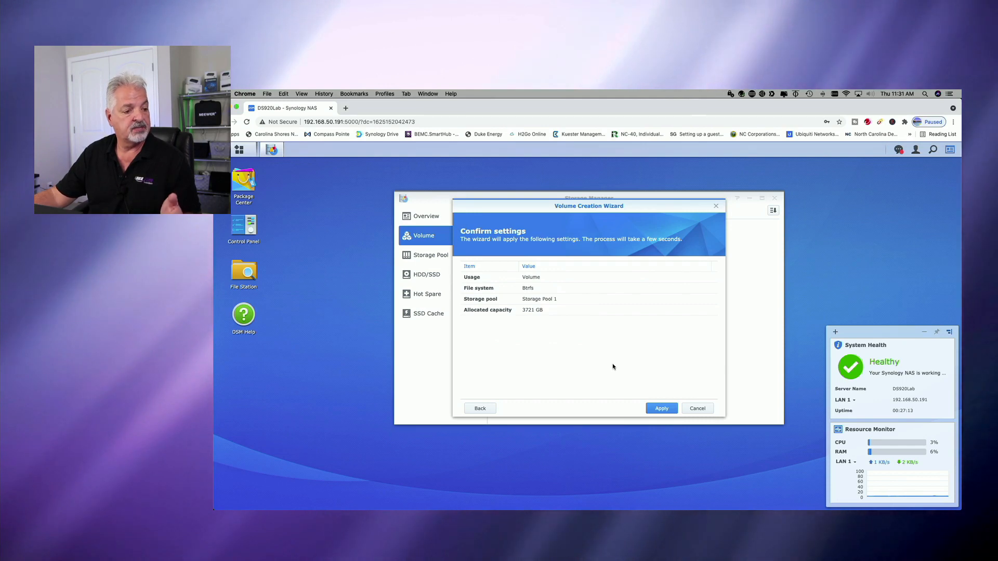
left_click(662, 409)
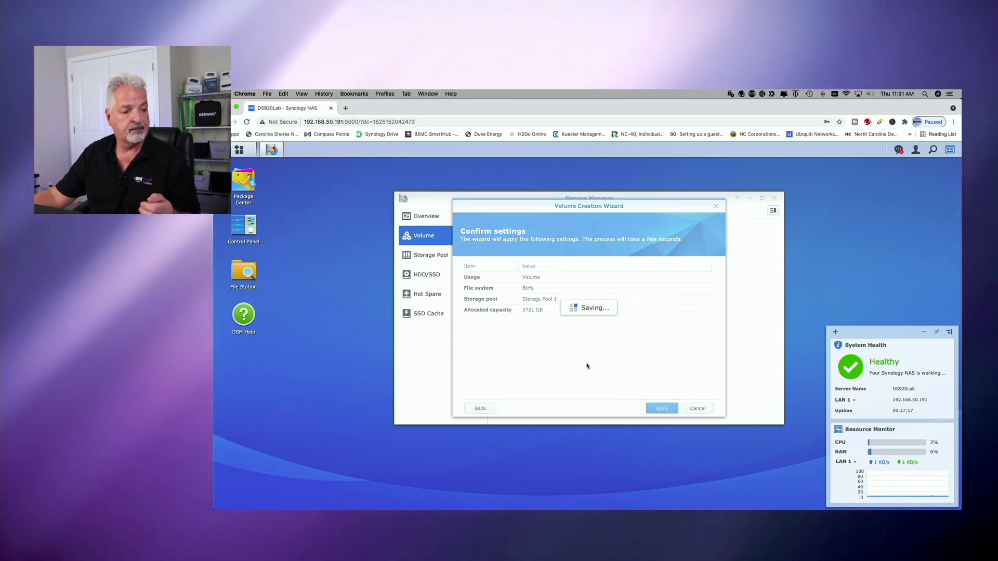